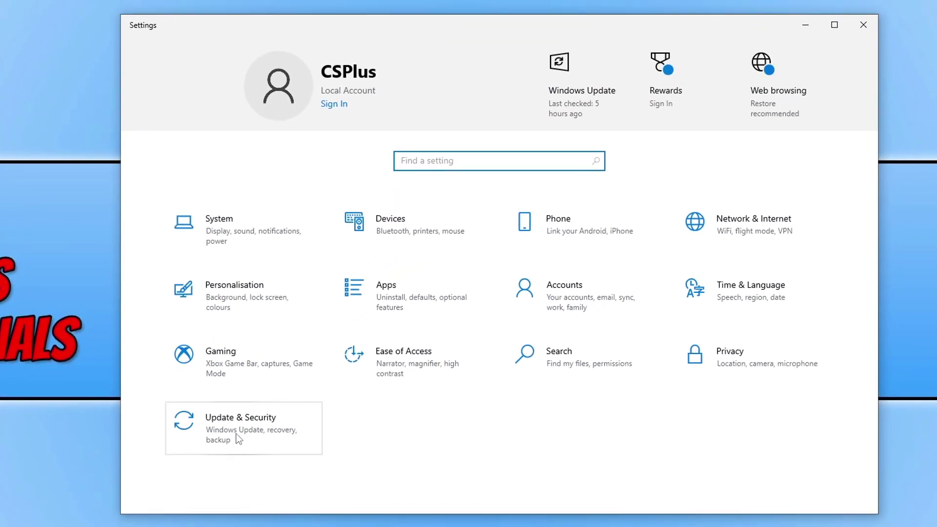
Step: View the Windows Update status page under Update & Security to confirm Windows is up to date
left_click(308, 385)
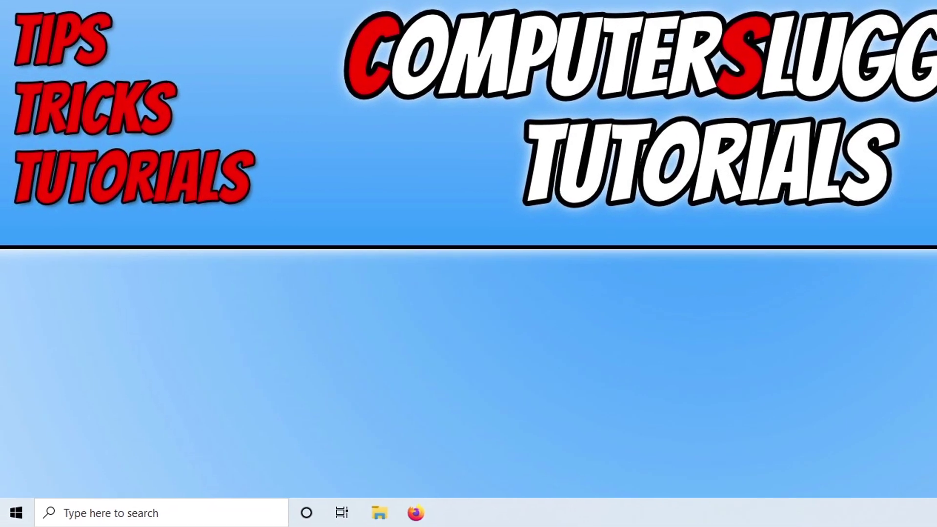
Step: Open Device Manager and select the NVIDIA GeForce GTX 1660 SUPER under Display adapters
right_click(3, 522)
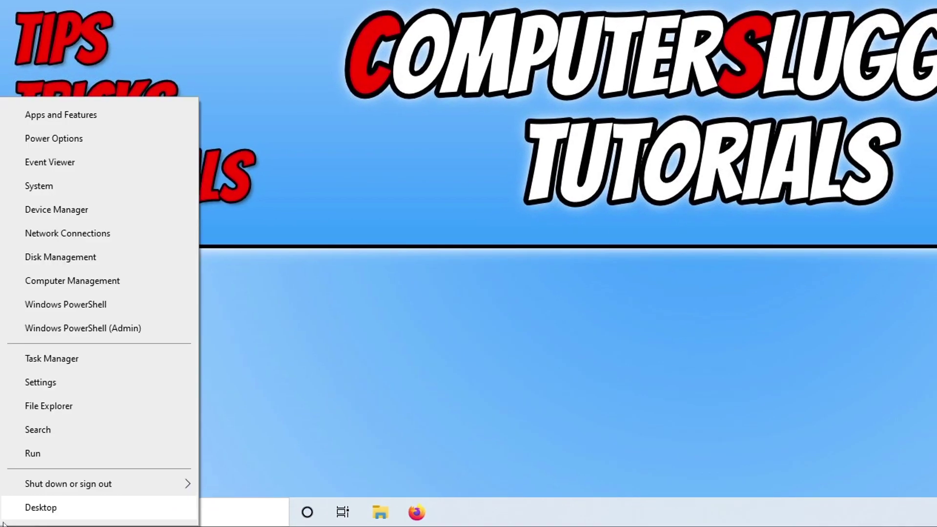
left_click(119, 215)
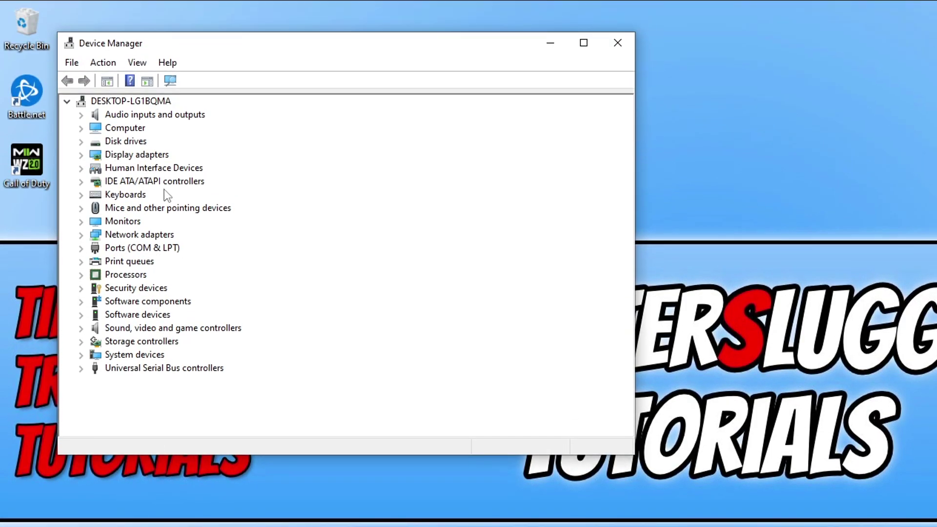
left_click(81, 154)
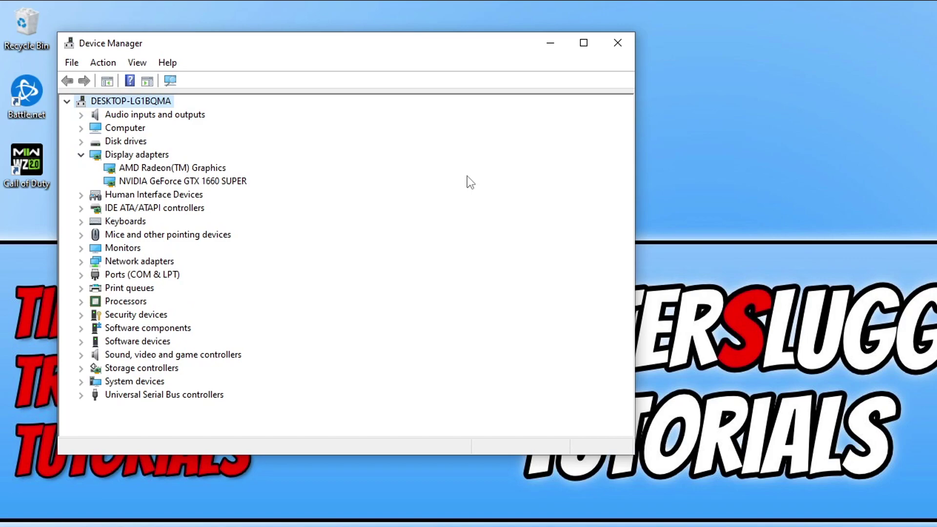
left_click(203, 184)
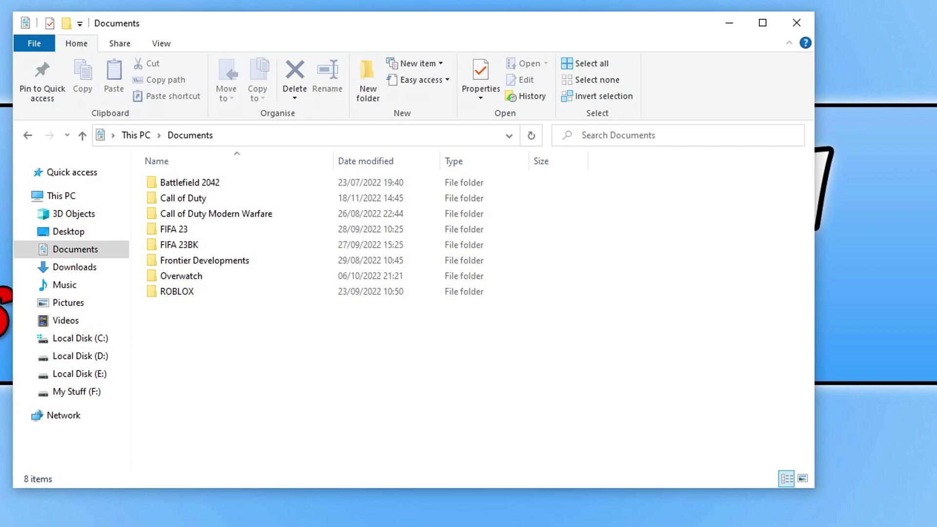
Step: In the Call of Duty folder, rename the players folder to playersbk
double_click(188, 200)
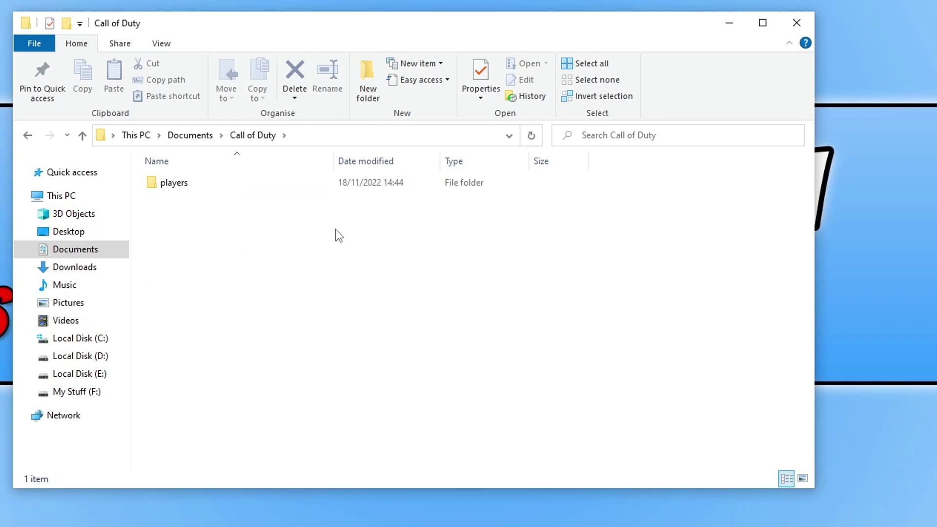
right_click(178, 193)
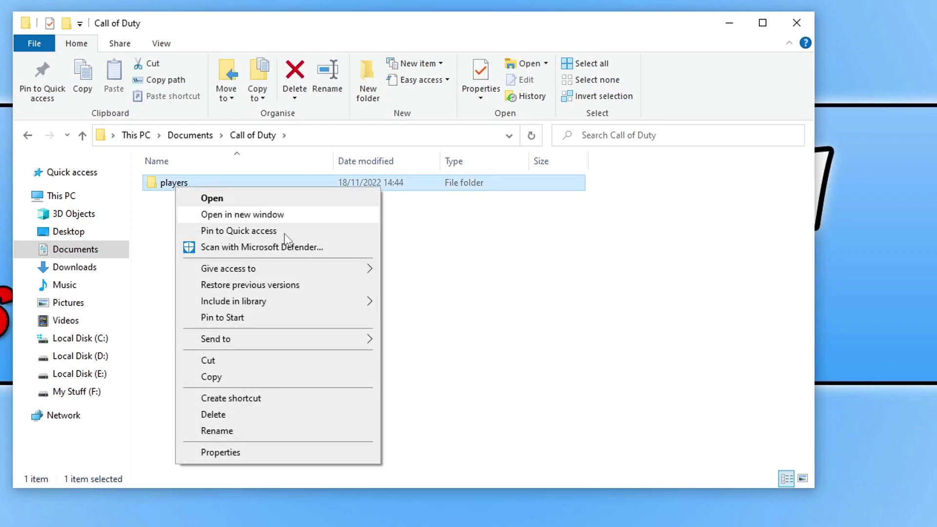
left_click(346, 433)
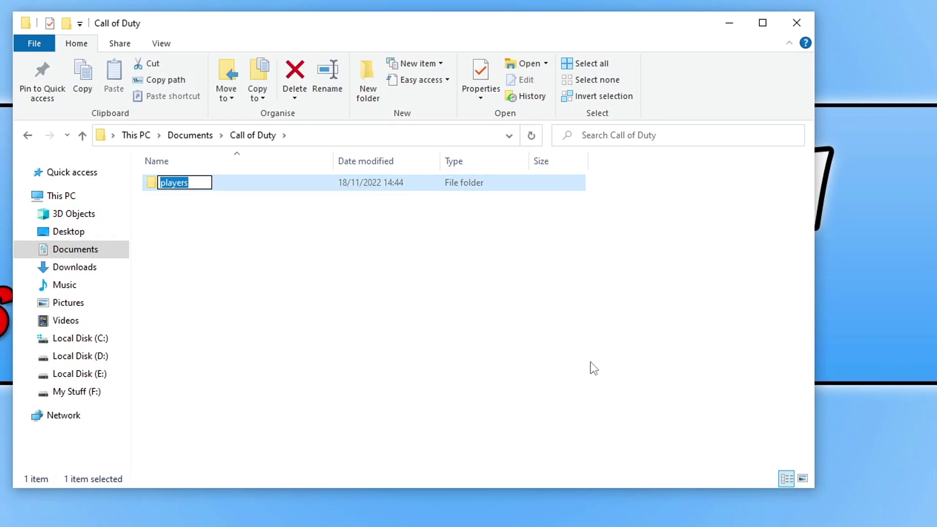
key("End")
type("bk")
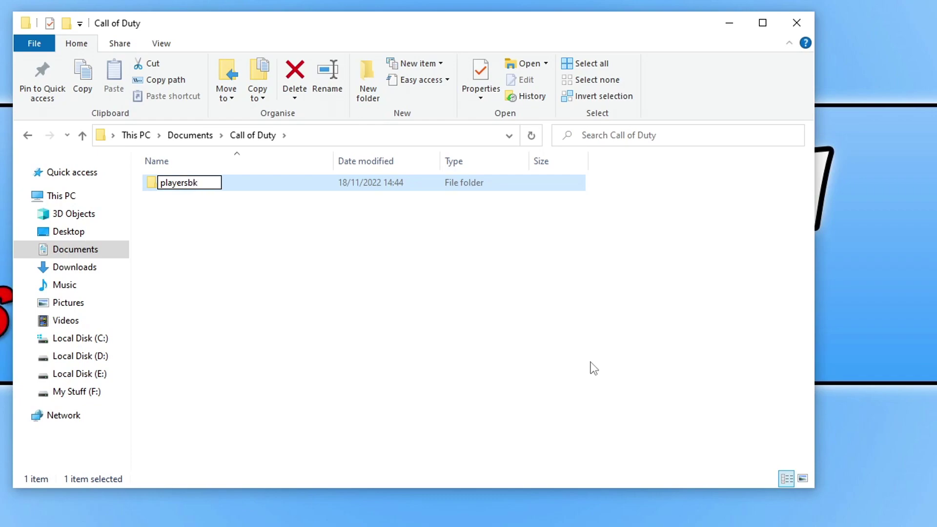
key("Return")
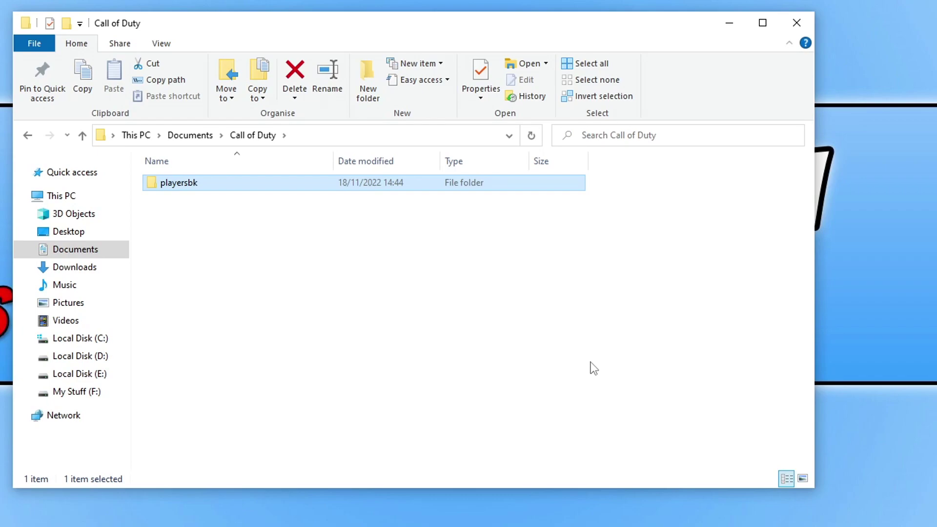
Step: Rename the playersbk folder back to players
right_click(196, 185)
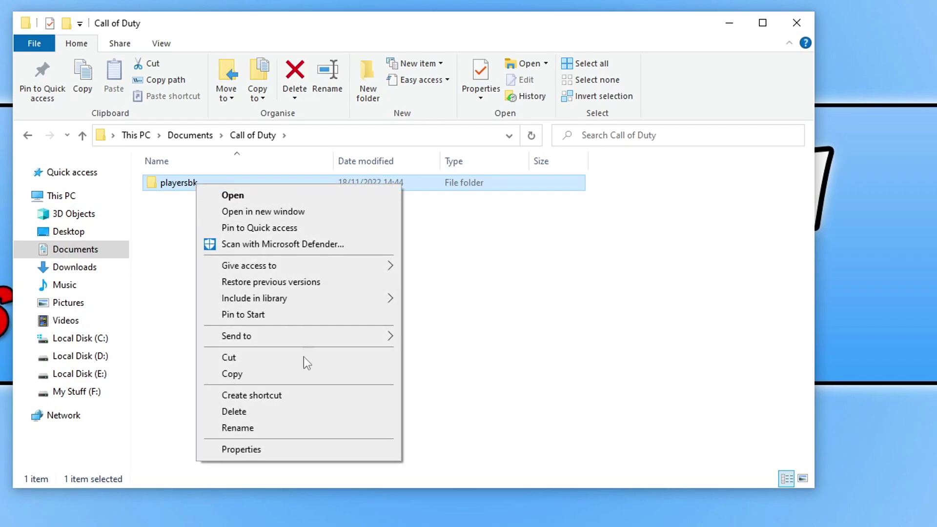
left_click(288, 428)
type("players")
left_click(254, 270)
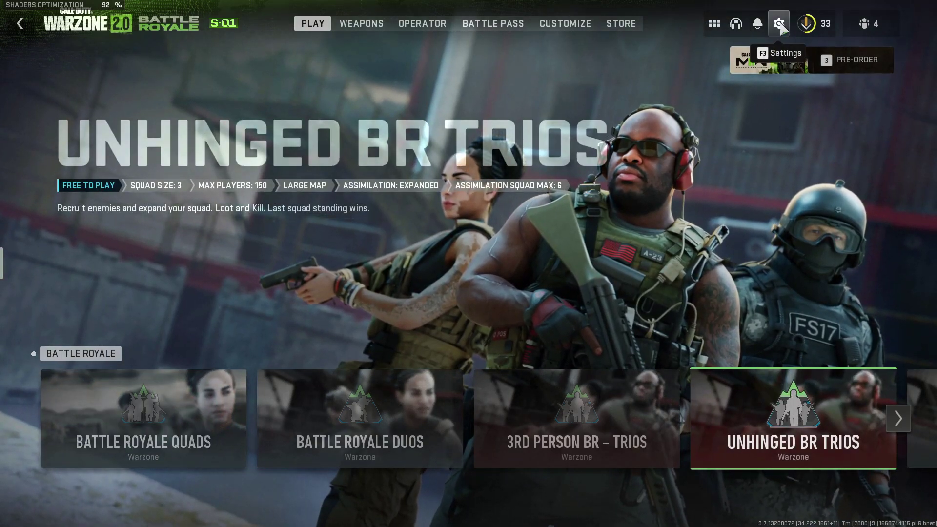
Step: Open the game's Graphics settings and browse the Screen Refresh Rate dropdown options
left_click(780, 24)
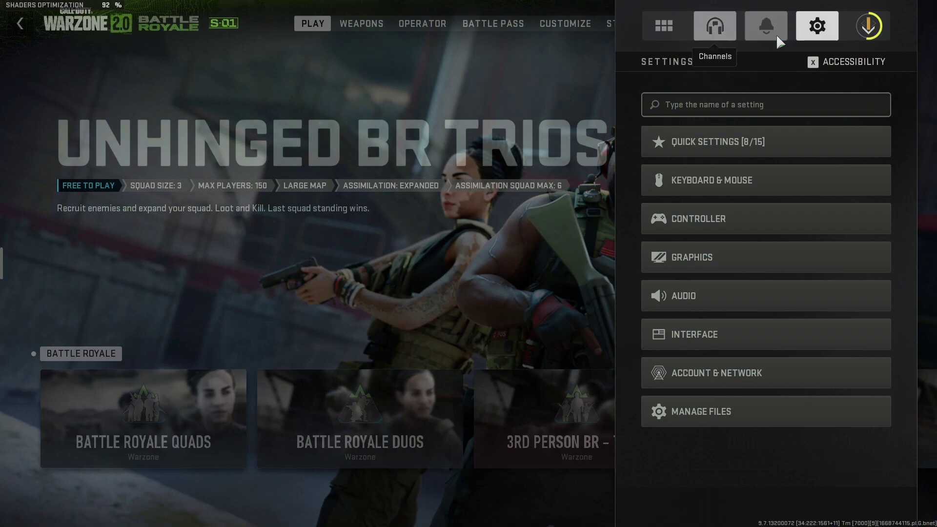
left_click(750, 257)
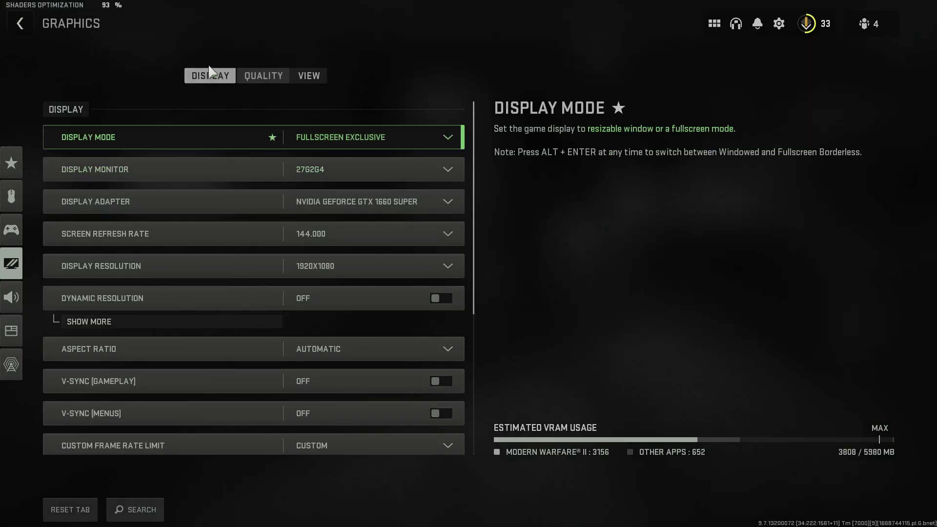
scroll(300, 239, "down", 1)
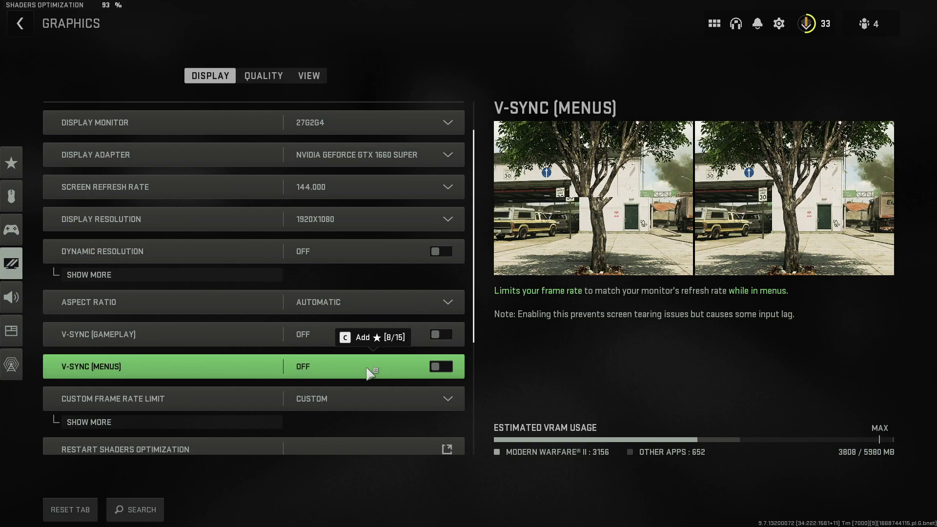
scroll(233, 286, "up", 1)
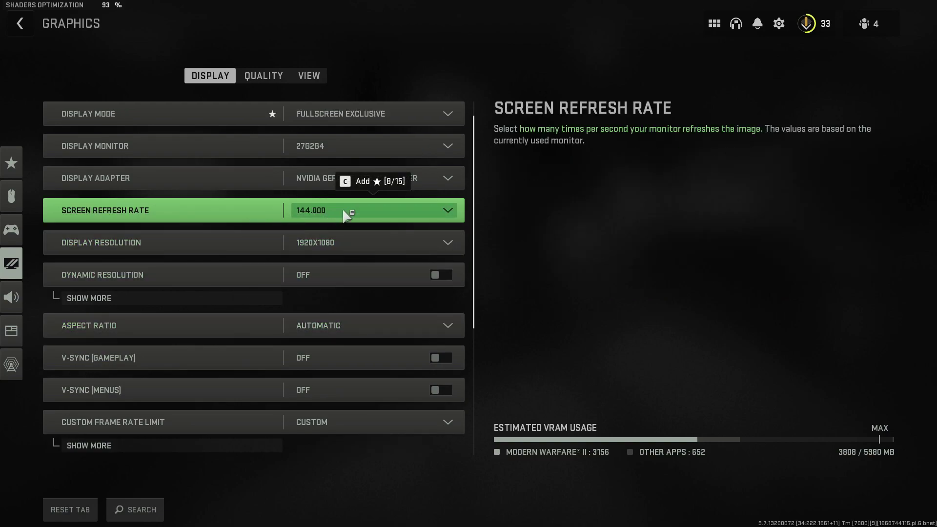
left_click(343, 211)
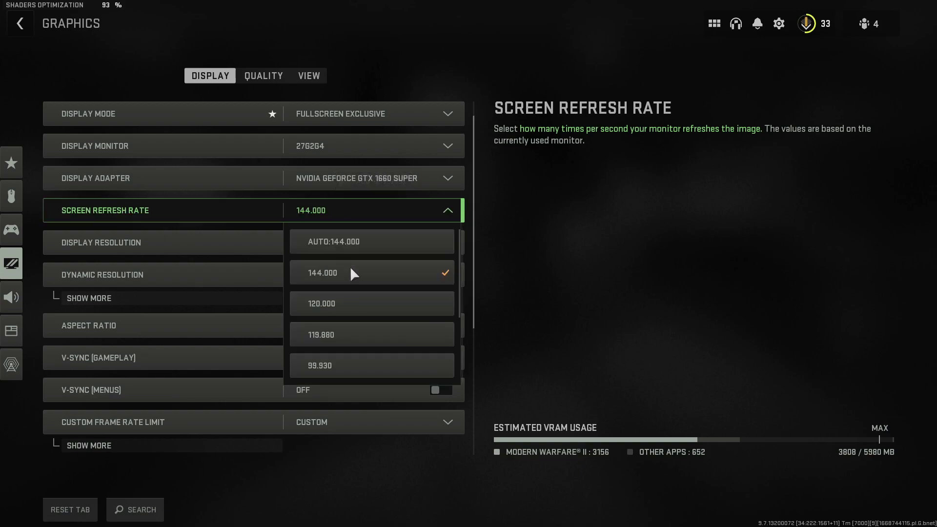
scroll(387, 307, "down", 1)
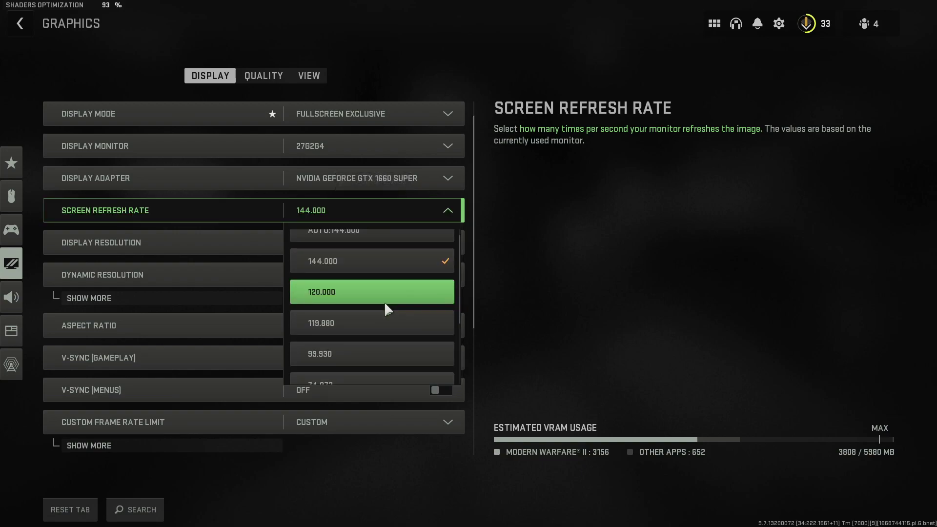
scroll(383, 304, "down", 1)
scroll(419, 309, "down", 1)
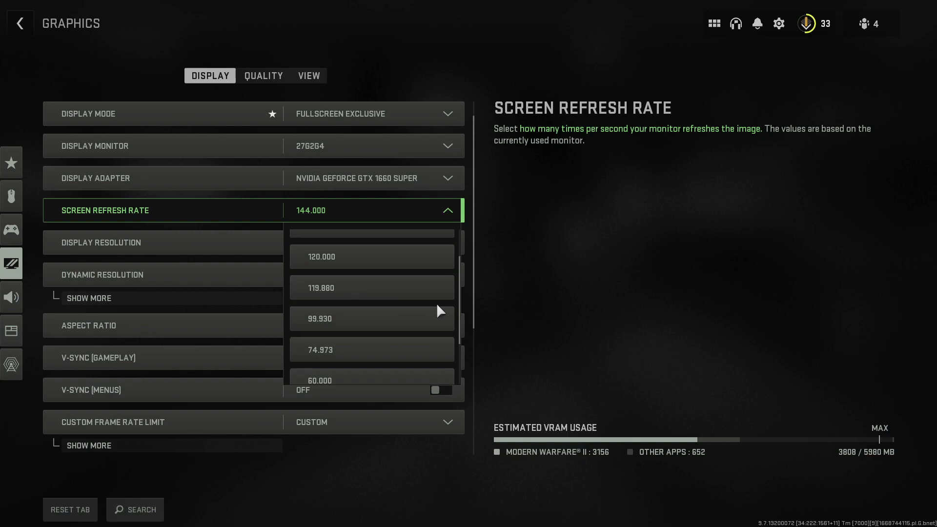
scroll(391, 313, "down", 1)
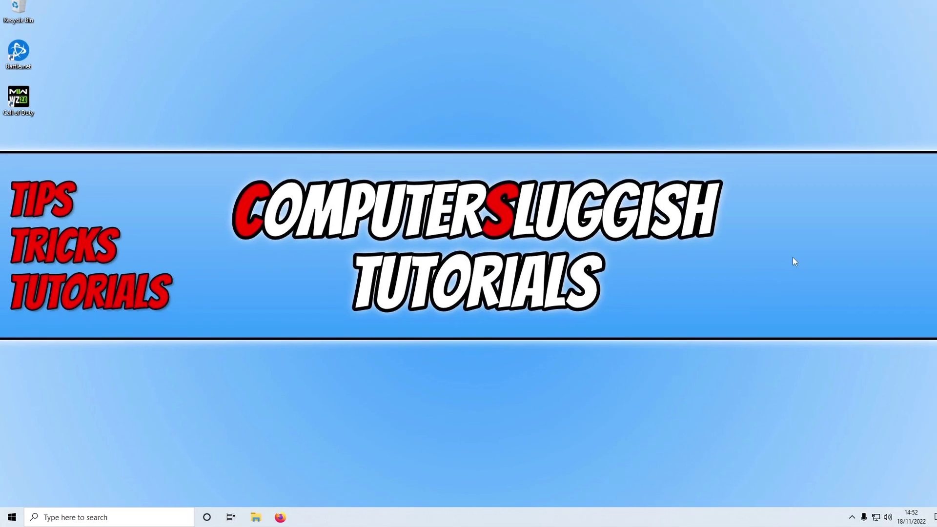
Step: Launch Task Manager, scroll the background processes, and bring up options for Gaming Services (2)
right_click(14, 515)
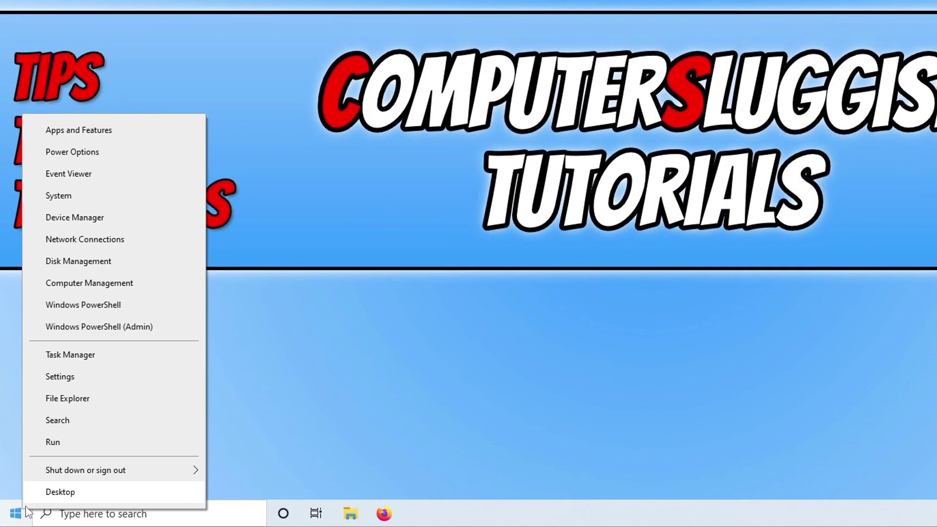
left_click(134, 370)
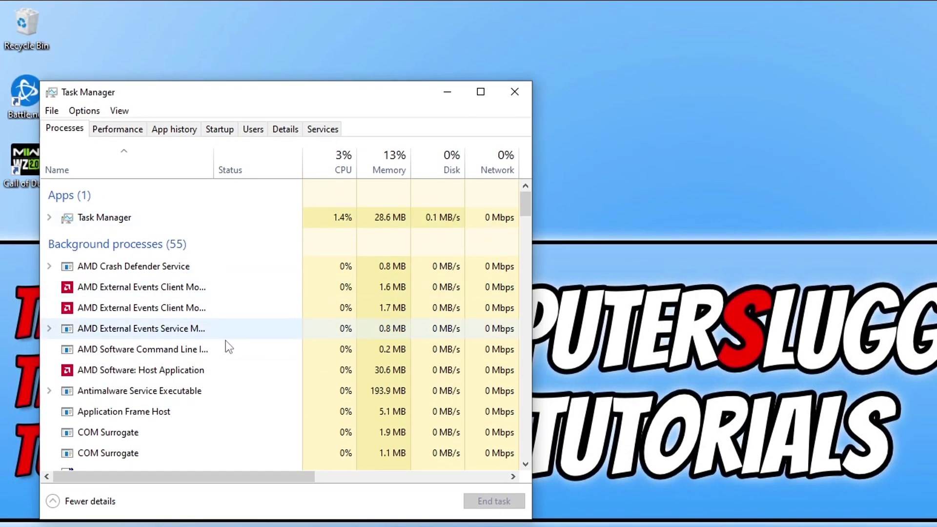
scroll(177, 283, "down", 5)
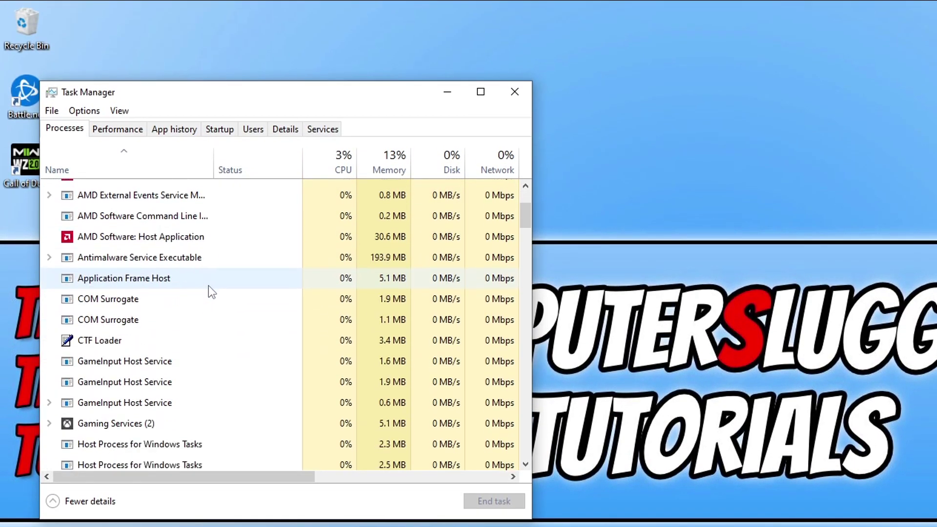
scroll(222, 294, "down", 7)
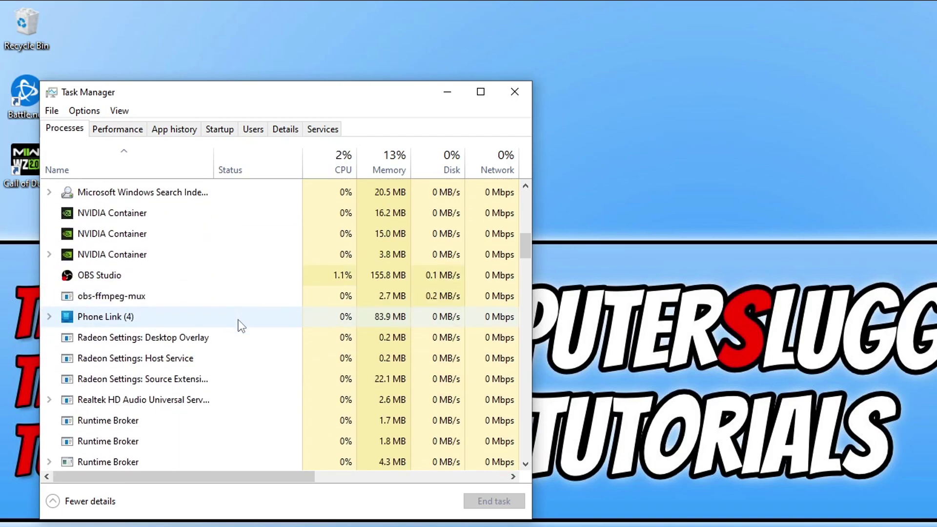
scroll(244, 324, "down", 7)
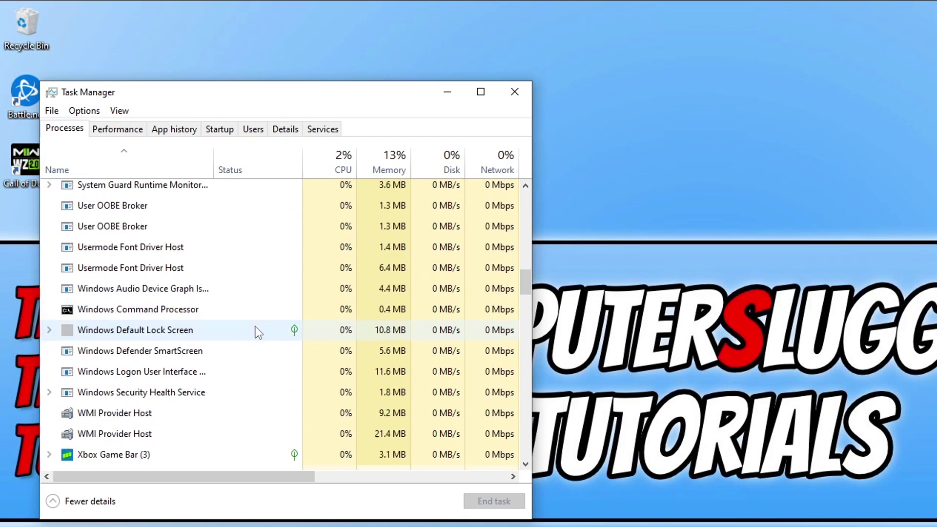
scroll(262, 320, "down", 7)
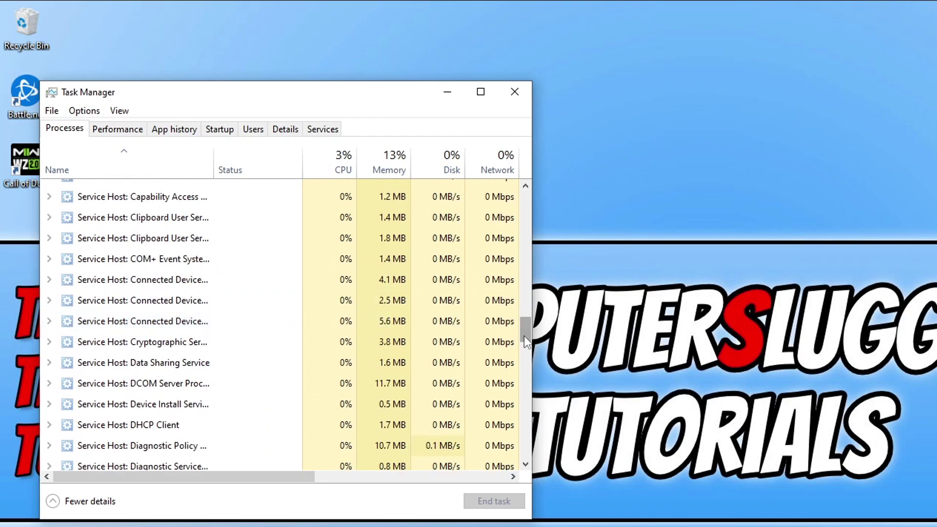
left_click_drag(525, 336, 529, 227)
right_click(135, 368)
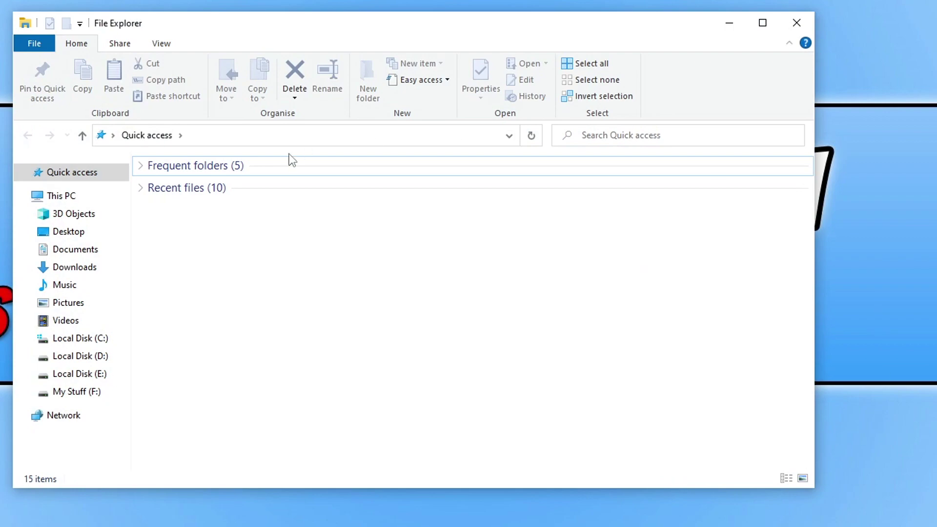
Step: Go to %programdata%\Blizzard Entertainment\Battle.net\Cache and delete all 29 cache folders
left_click(254, 139)
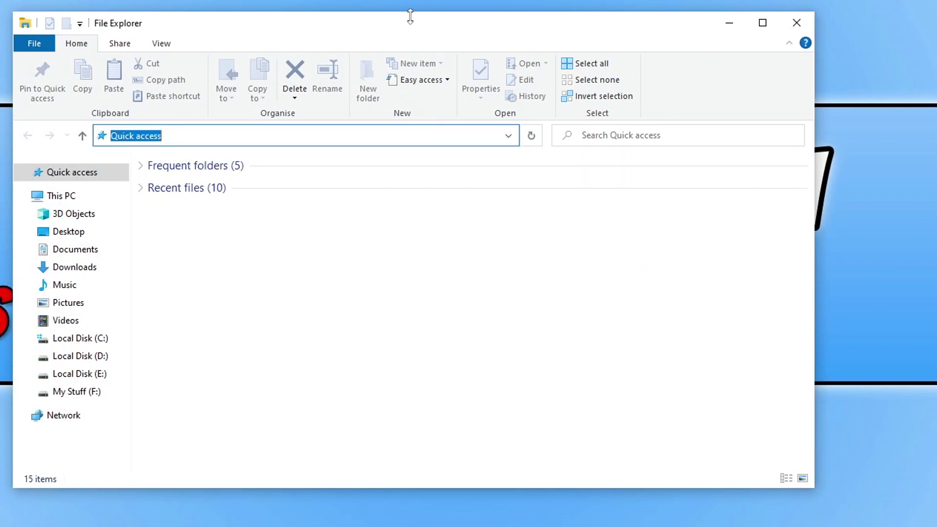
type("%")
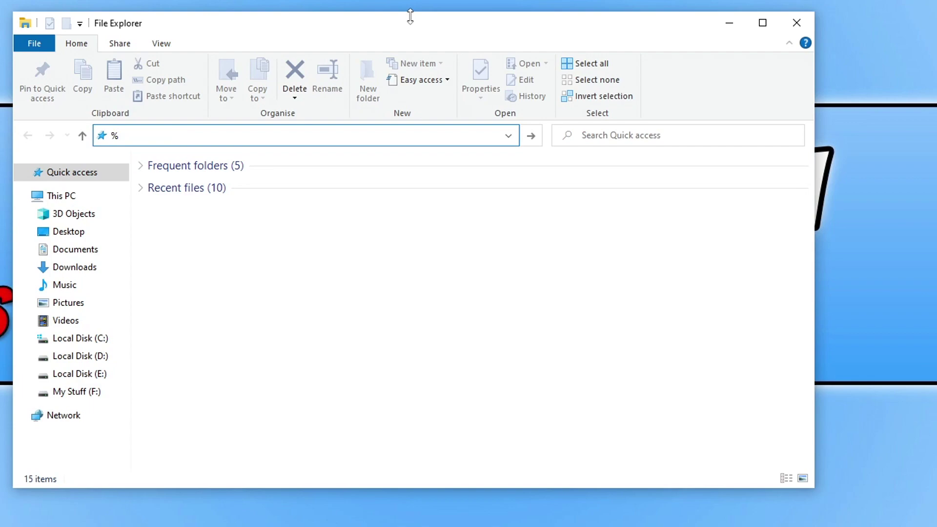
type("programdata%")
key("Return")
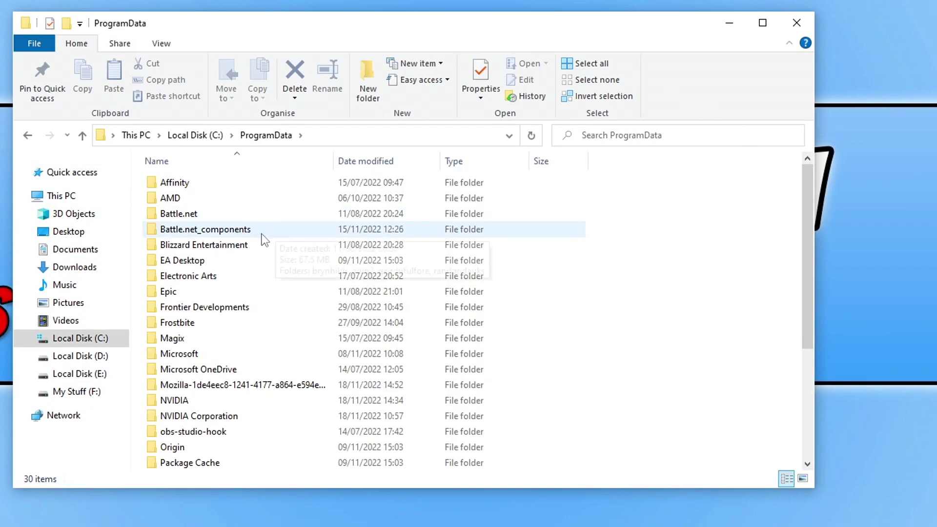
double_click(250, 247)
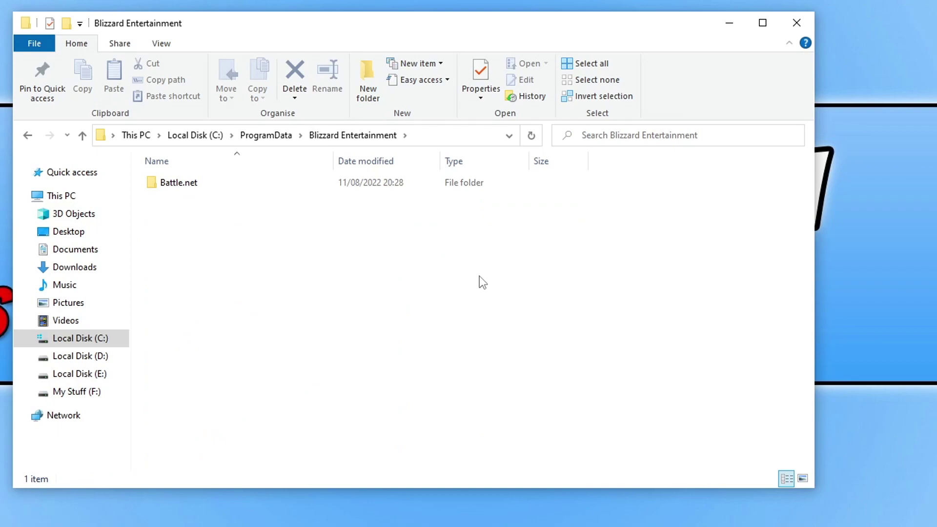
double_click(212, 183)
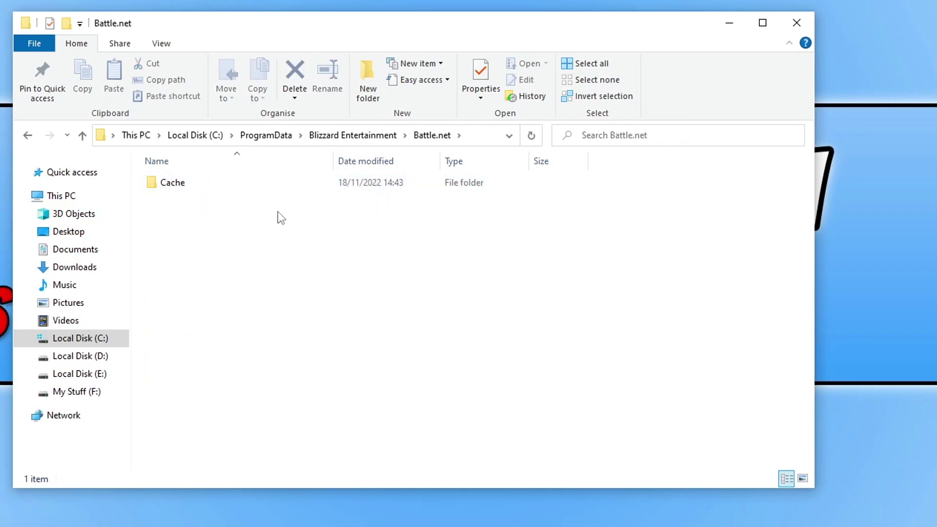
double_click(210, 191)
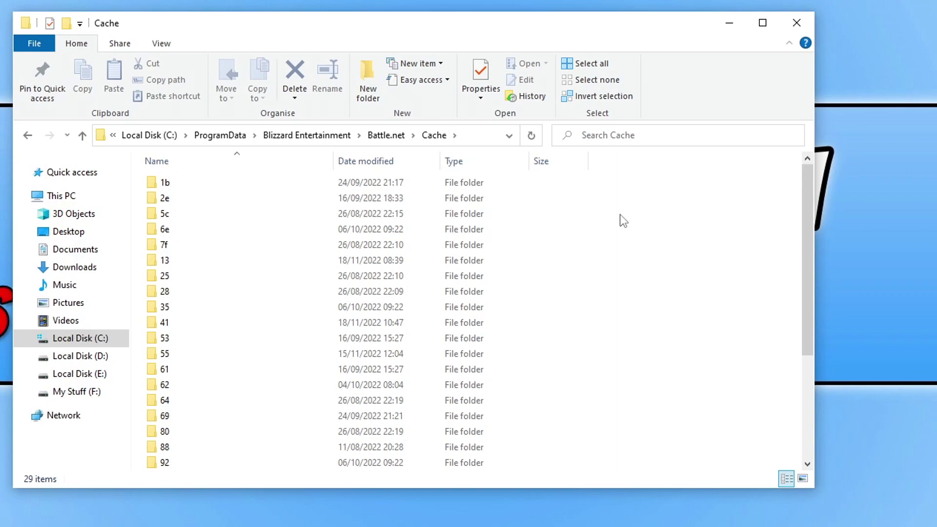
key("ctrl+a")
right_click(206, 228)
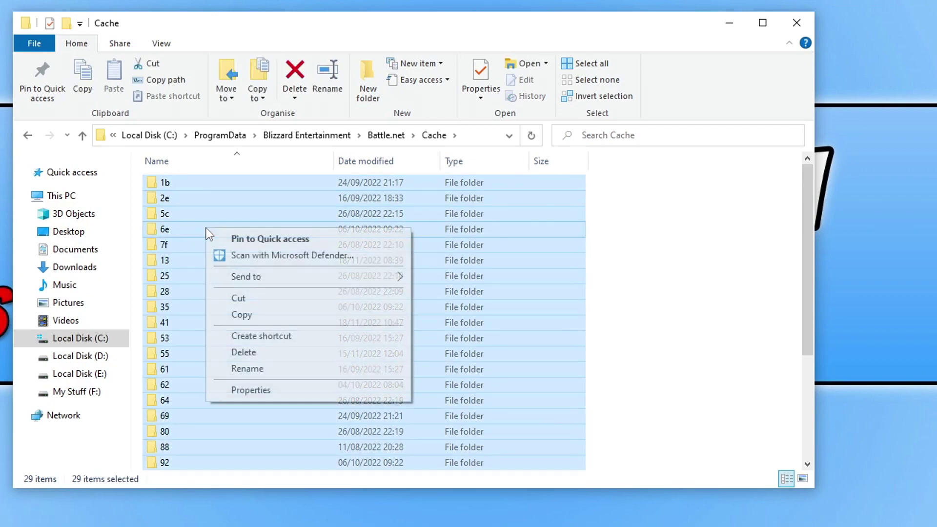
left_click(313, 353)
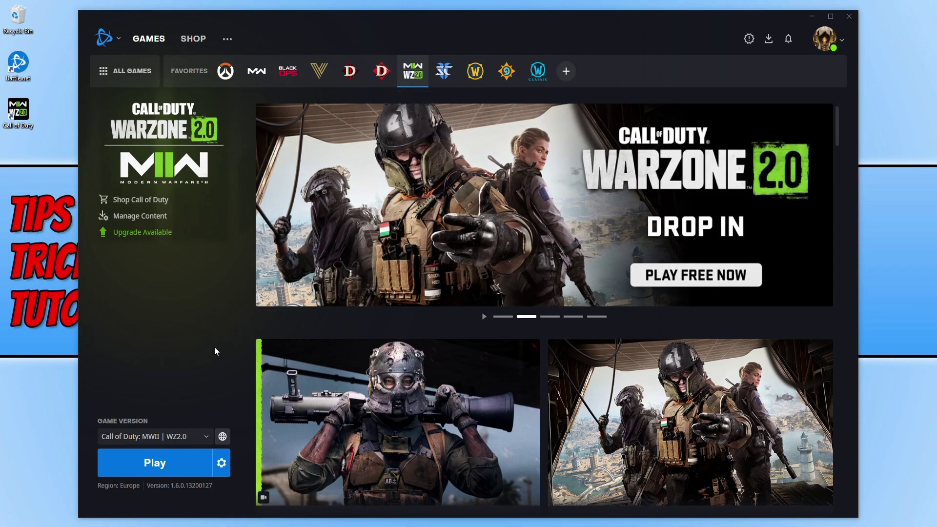
Step: Run Scan and Repair on Call of Duty Warzone 2.0 from its Battle.net game options
left_click(224, 468)
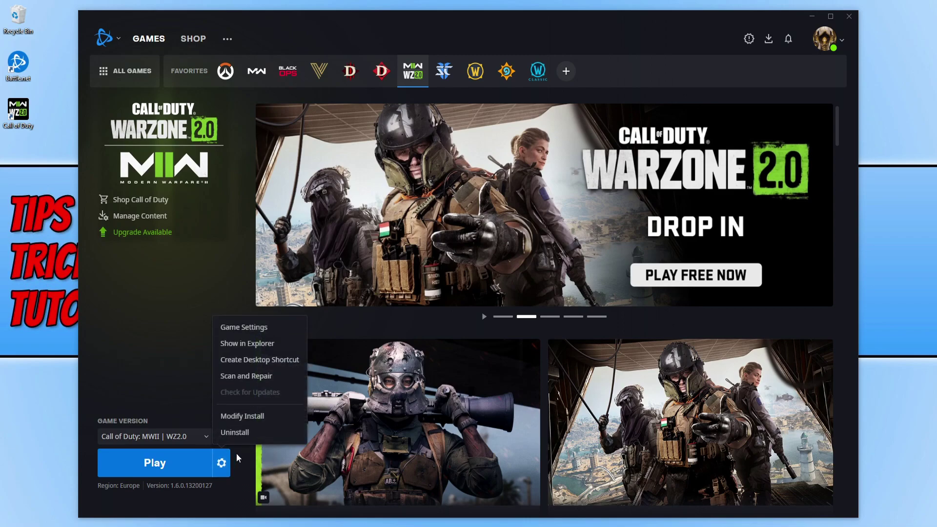
left_click(271, 380)
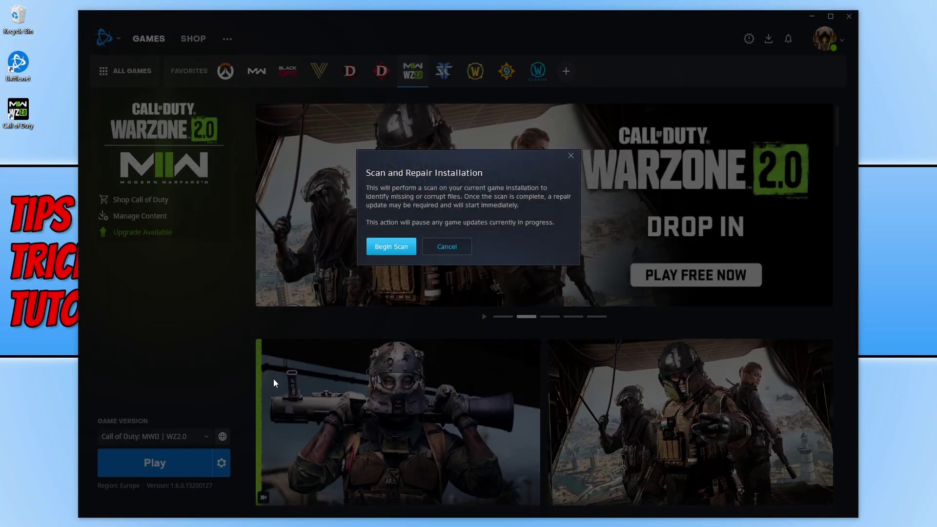
left_click(405, 248)
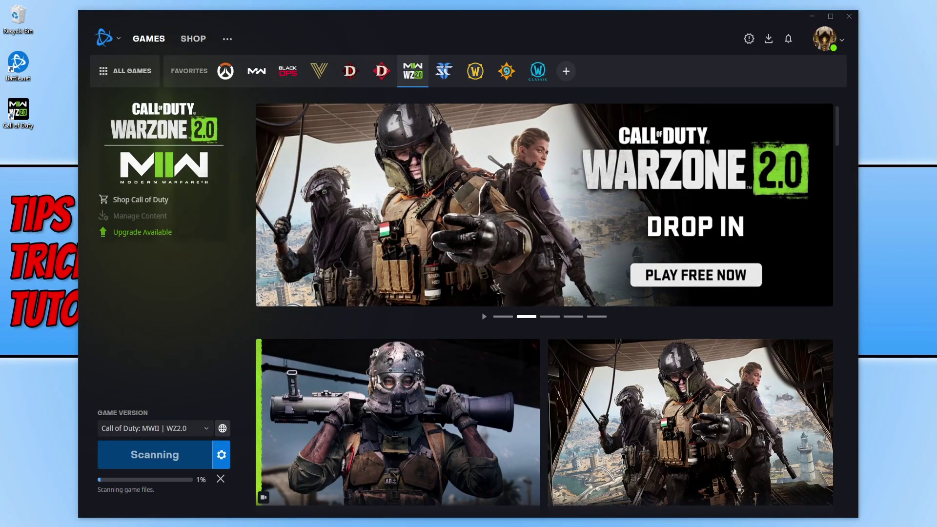